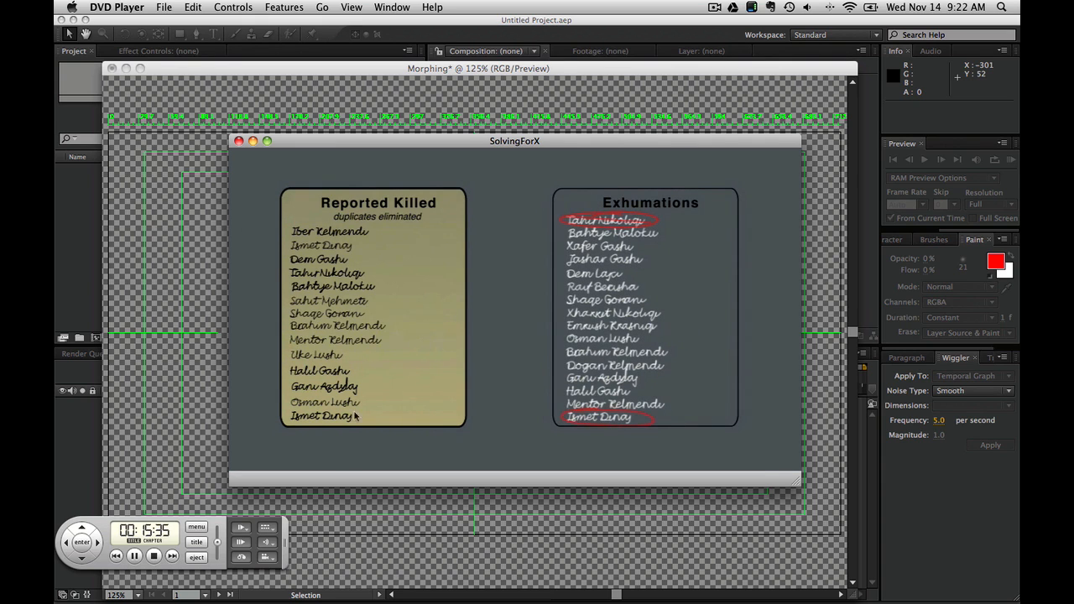
Pause and close the SolvingForX DVD video, and bring the Morphing document in Illustrator to the front.
left_click(134, 557)
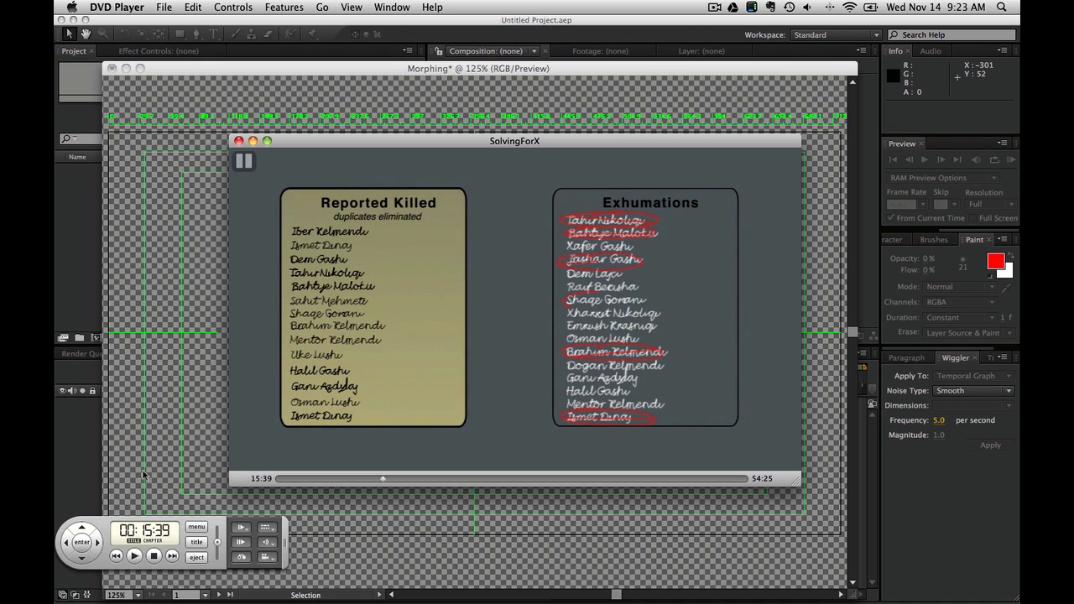
left_click(239, 141)
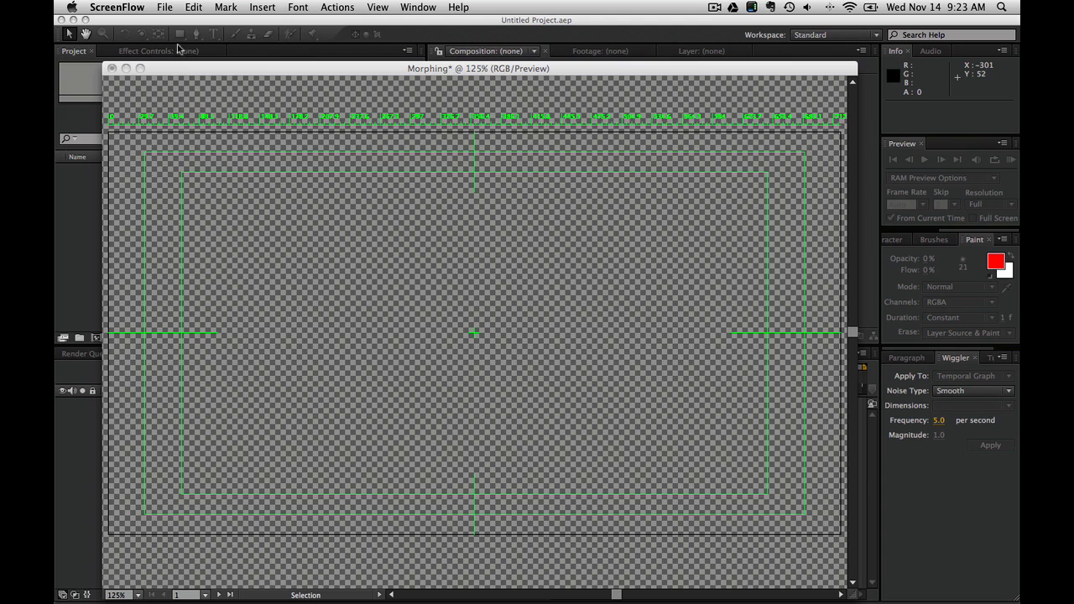
left_click(184, 69)
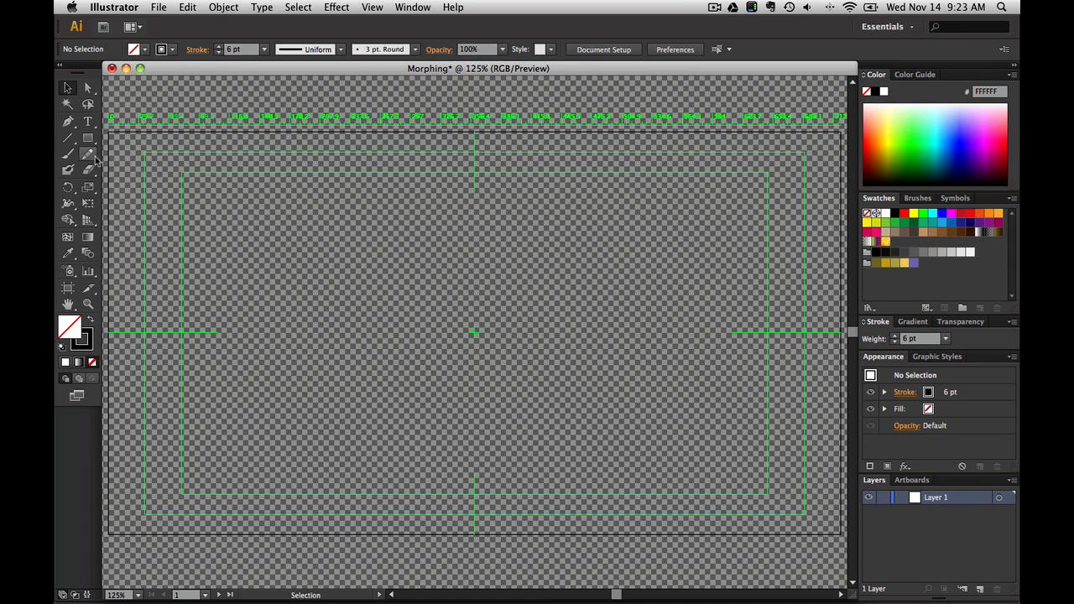
Draw an open, straight-segmented zigzag path with the Pen tool running down the left part of the artboard.
left_click(68, 121)
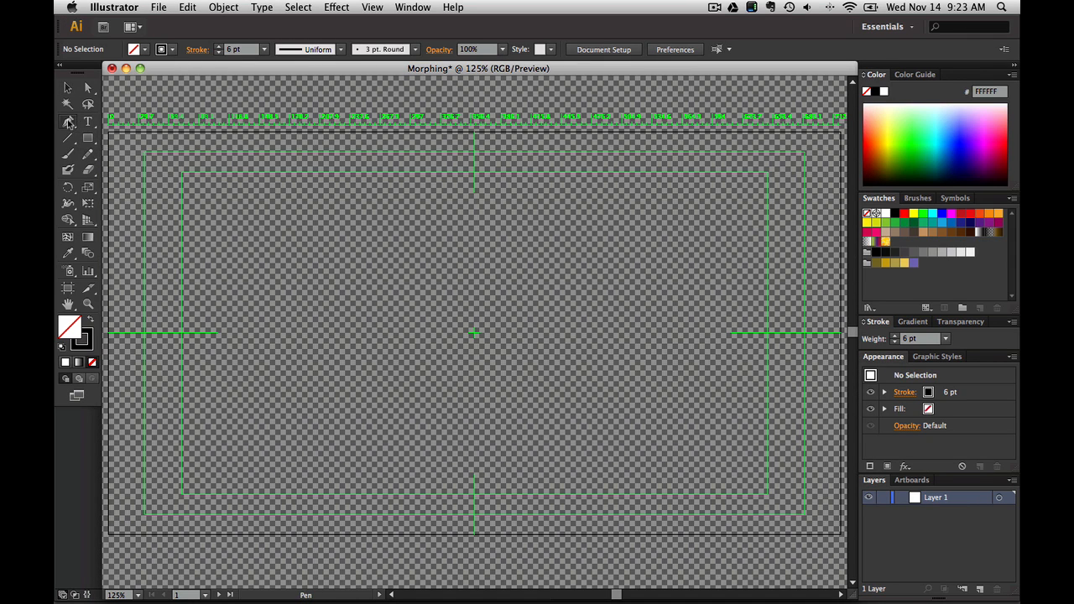
left_click(291, 198)
left_click(258, 225)
left_click(321, 254)
left_click(251, 273)
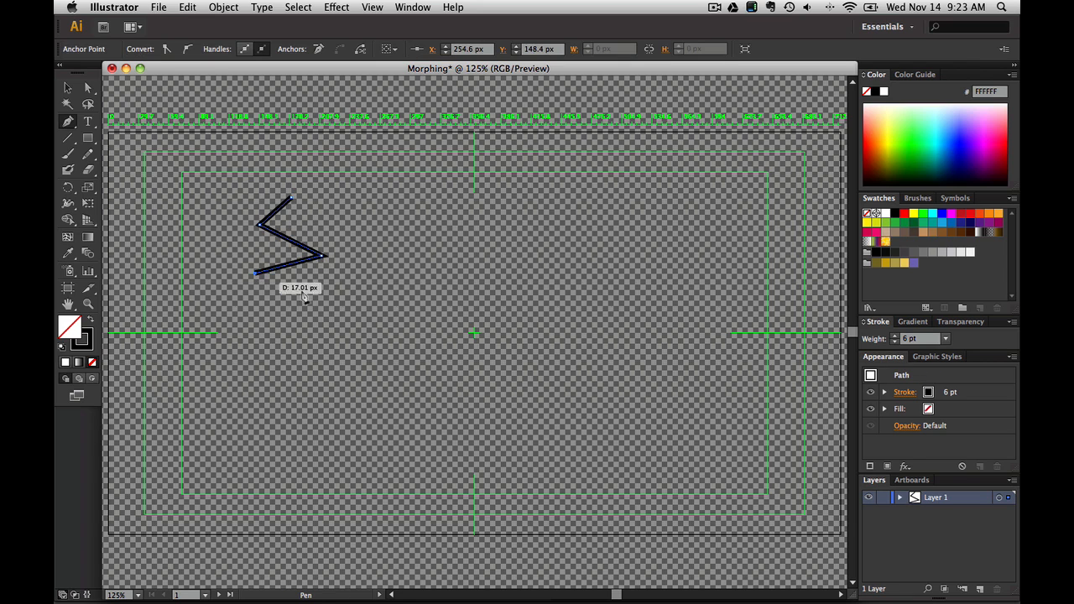
left_click(323, 292)
left_click(268, 328)
left_click(321, 346)
left_click(262, 380)
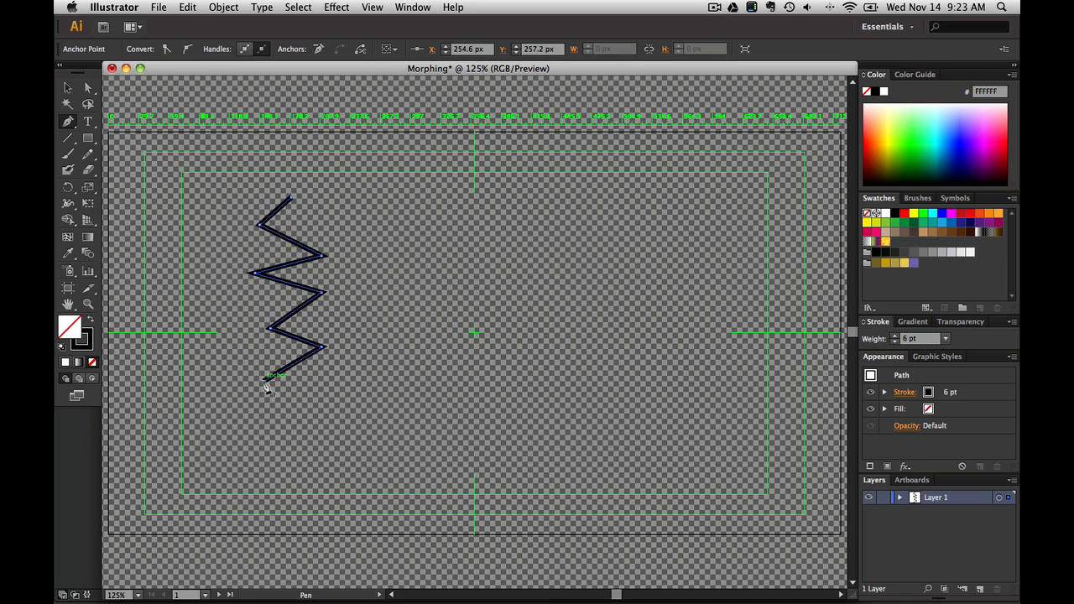
left_click(342, 394)
left_click(262, 432)
left_click(333, 458)
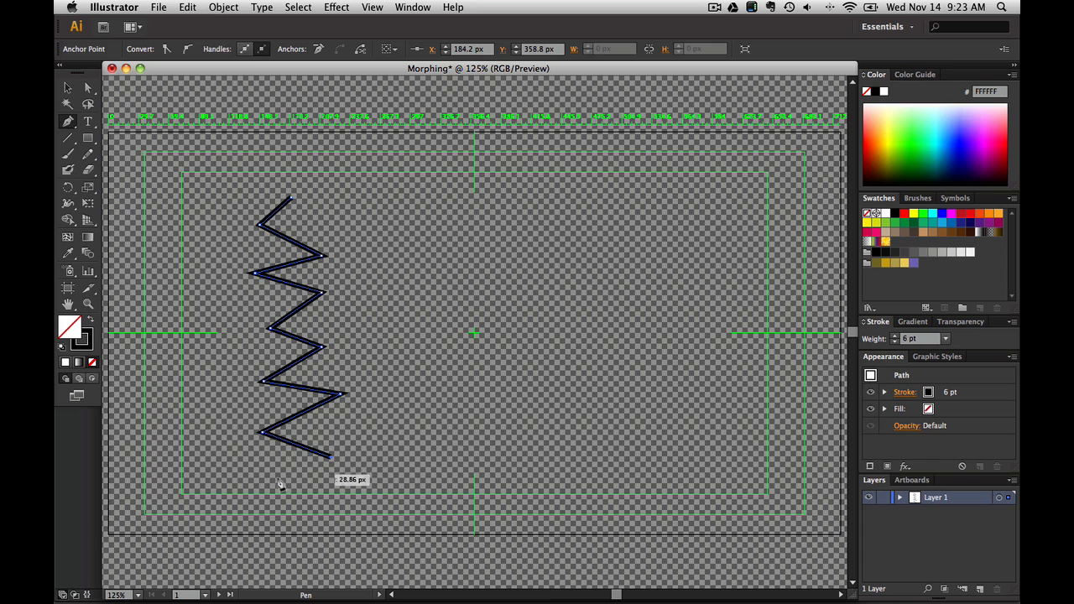
left_click(272, 482)
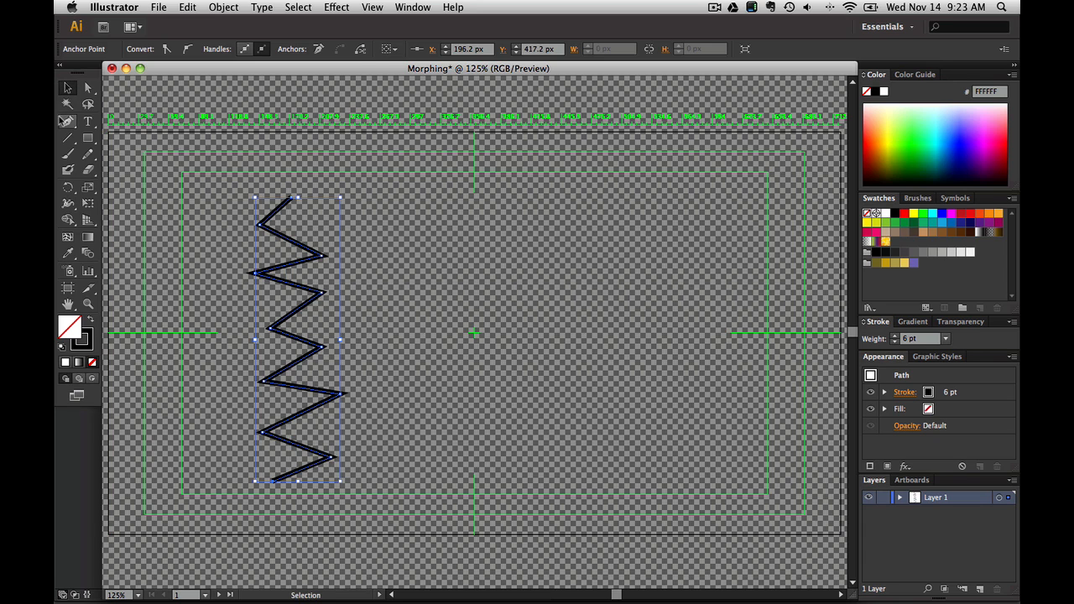
Draw a winding, smooth open path with the Pen tool beside the zigzag and move it on top of the zigzag.
mouse_move(541, 184)
left_mouse_down()
mouse_move(512, 209)
mouse_move(529, 257)
mouse_move(597, 305)
left_mouse_up()
left_click_drag(491, 270, 452, 267)
left_click_drag(450, 325, 492, 372)
left_click_drag(559, 365, 615, 416)
left_click_drag(535, 416, 726, 387)
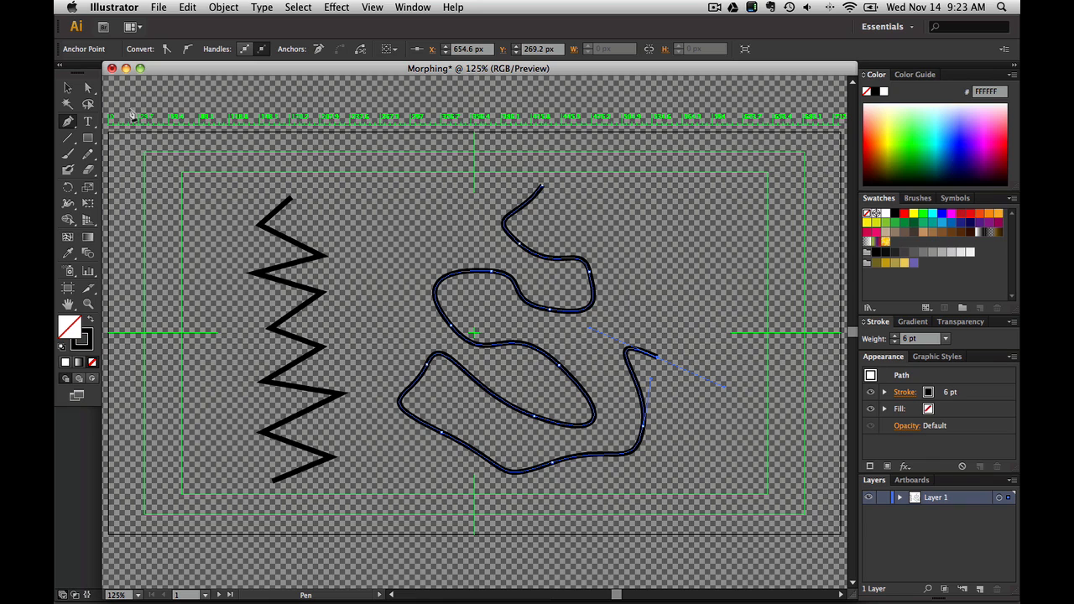
left_click(67, 88)
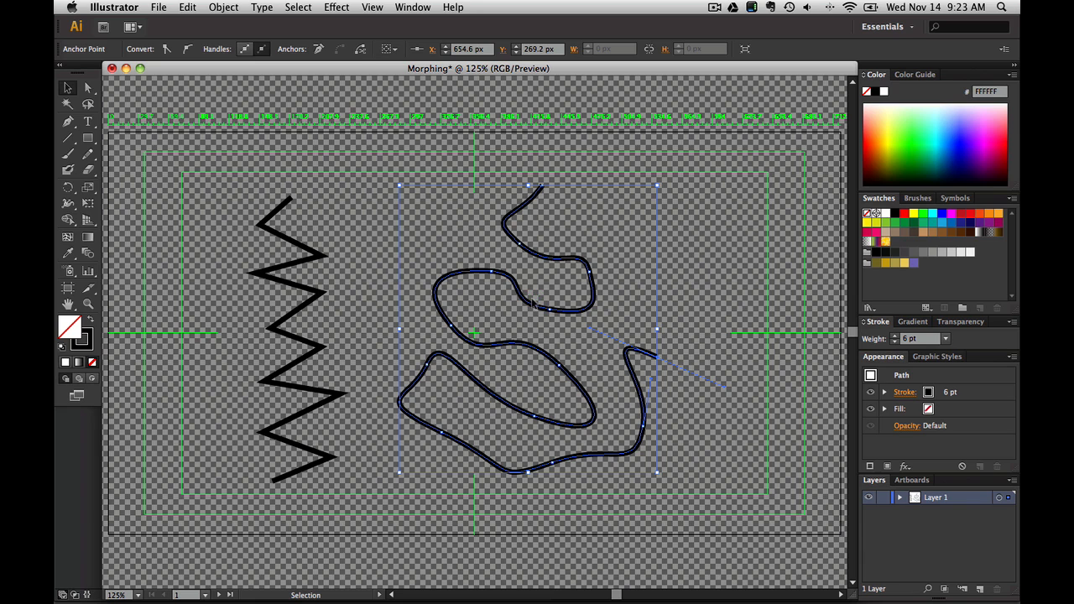
left_click_drag(478, 274, 273, 288)
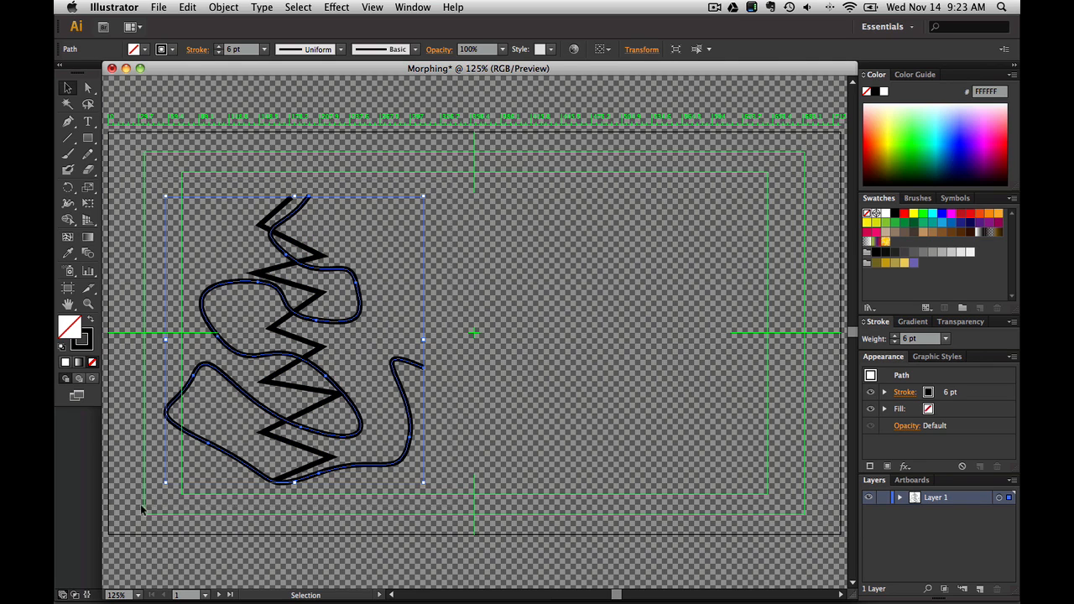
Select both paths and configure the blend options with spacing by 64 specified steps.
key("super+a")
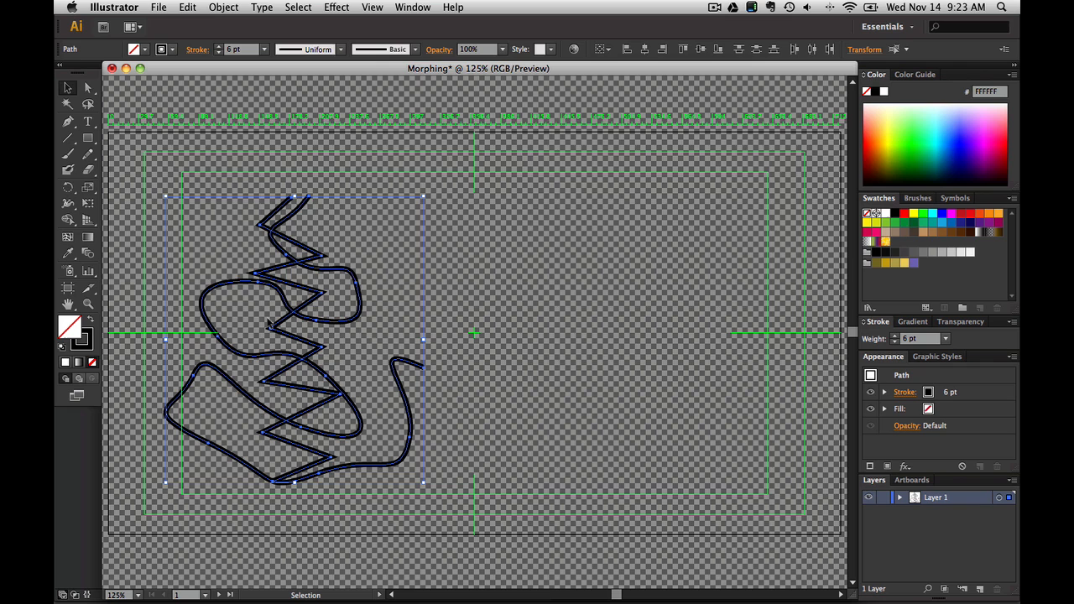
left_click(223, 7)
mouse_move(235, 302)
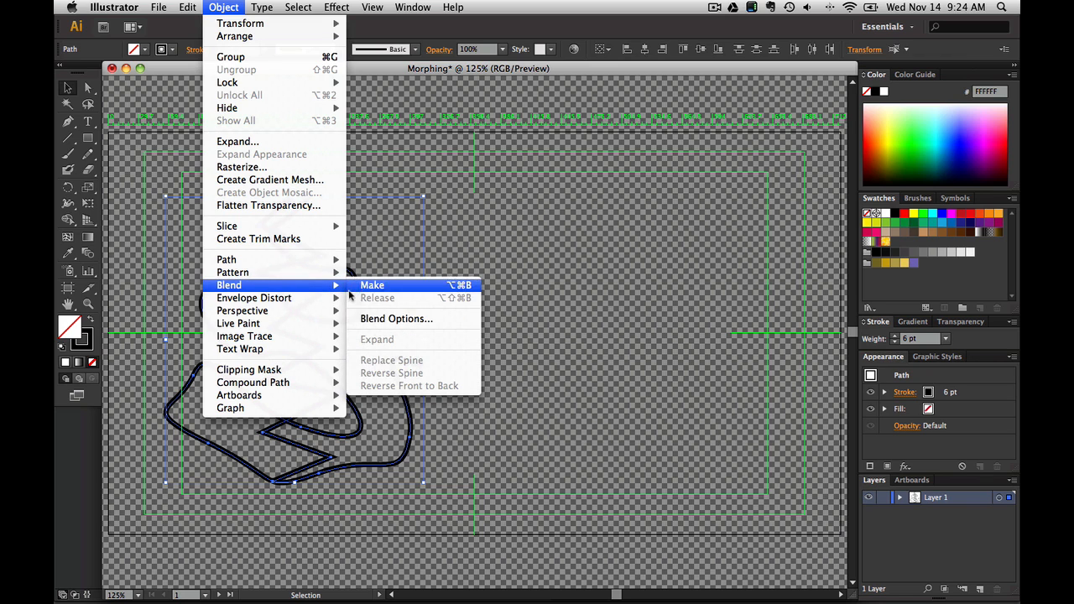
left_click(382, 319)
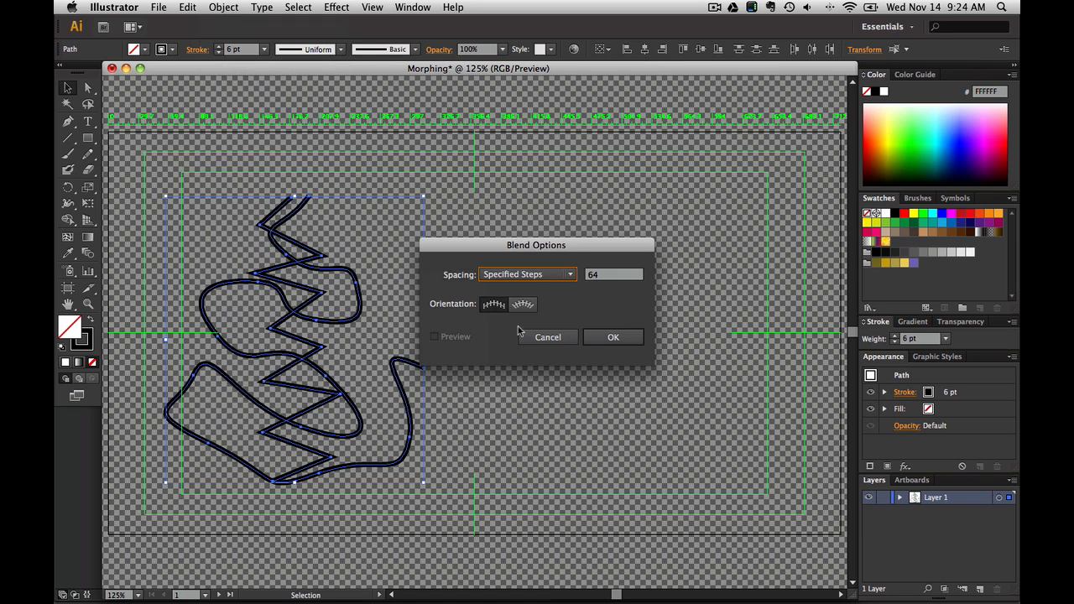
left_click(600, 280)
left_click(603, 339)
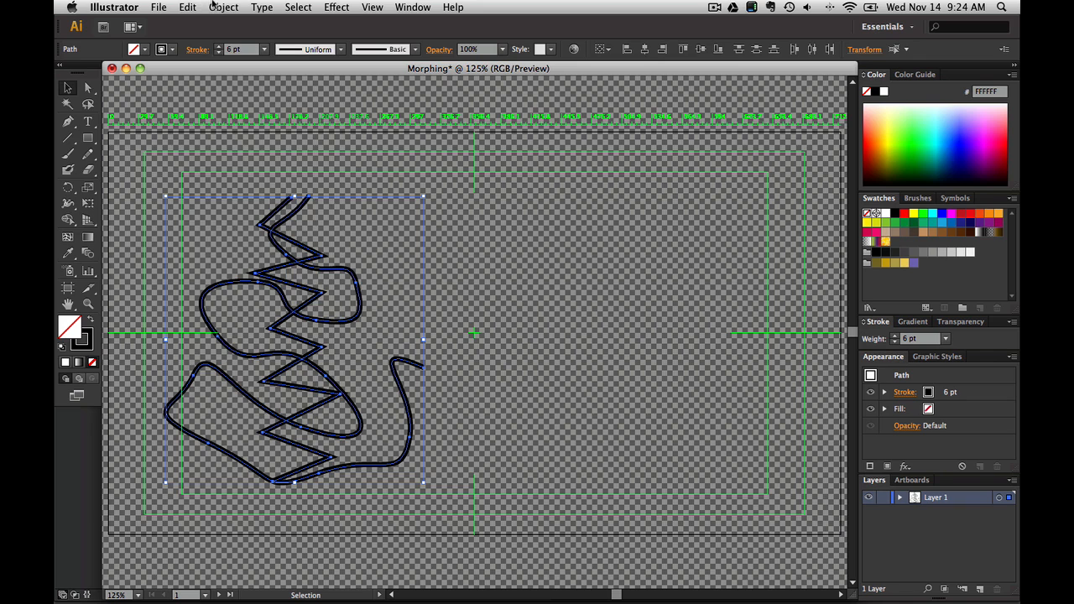
Make a blend between the selected zigzag and curved paths.
left_click(215, 7)
mouse_move(239, 286)
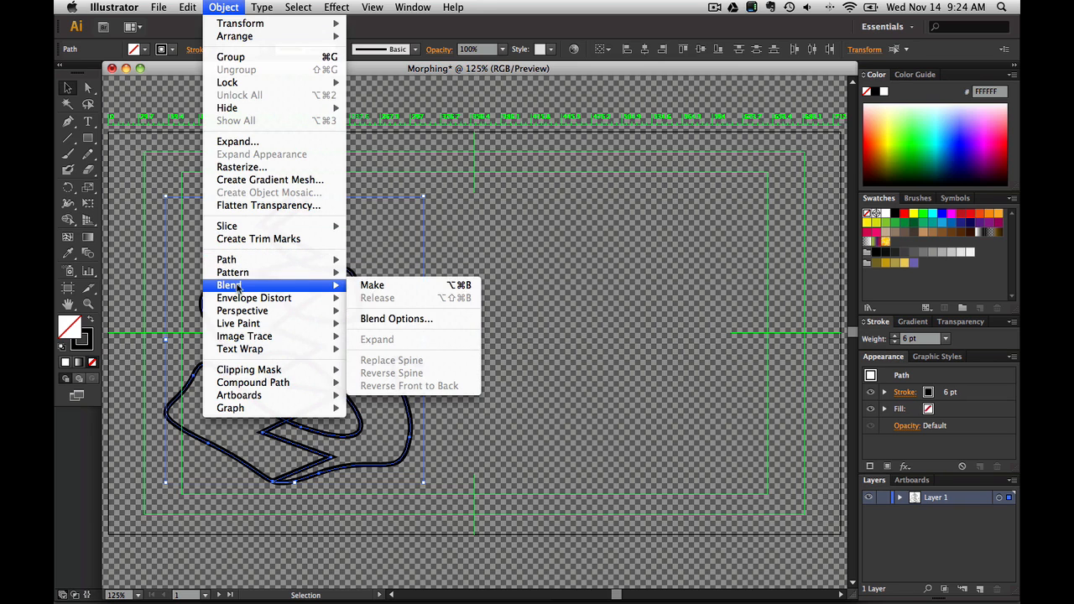
left_click(373, 285)
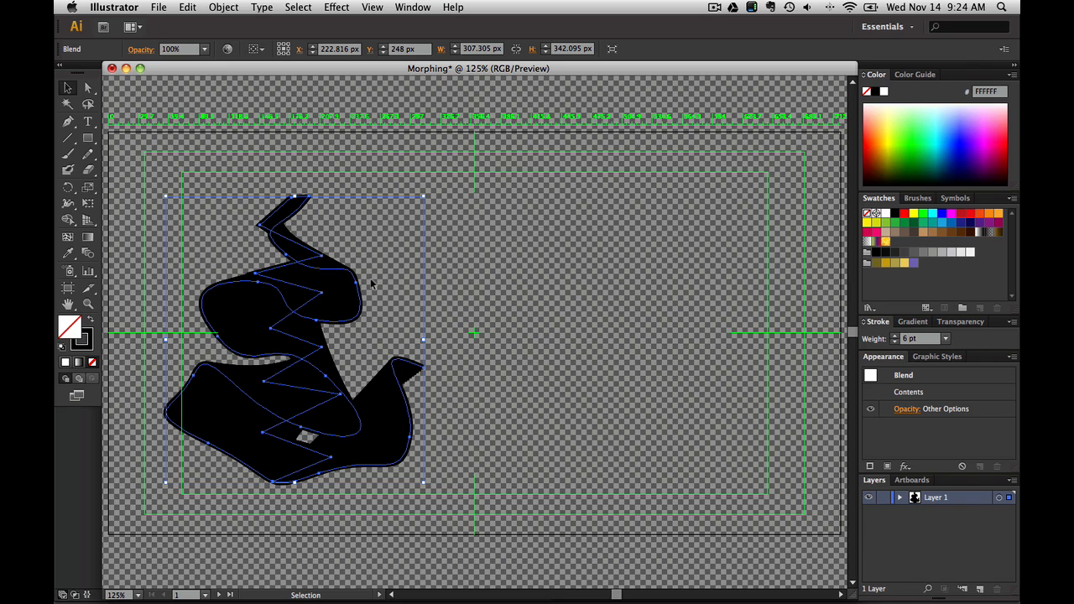
Export the artwork in Flash (swf) format as Morphing2.swf in the 00-PPMID folder.
left_click(159, 6)
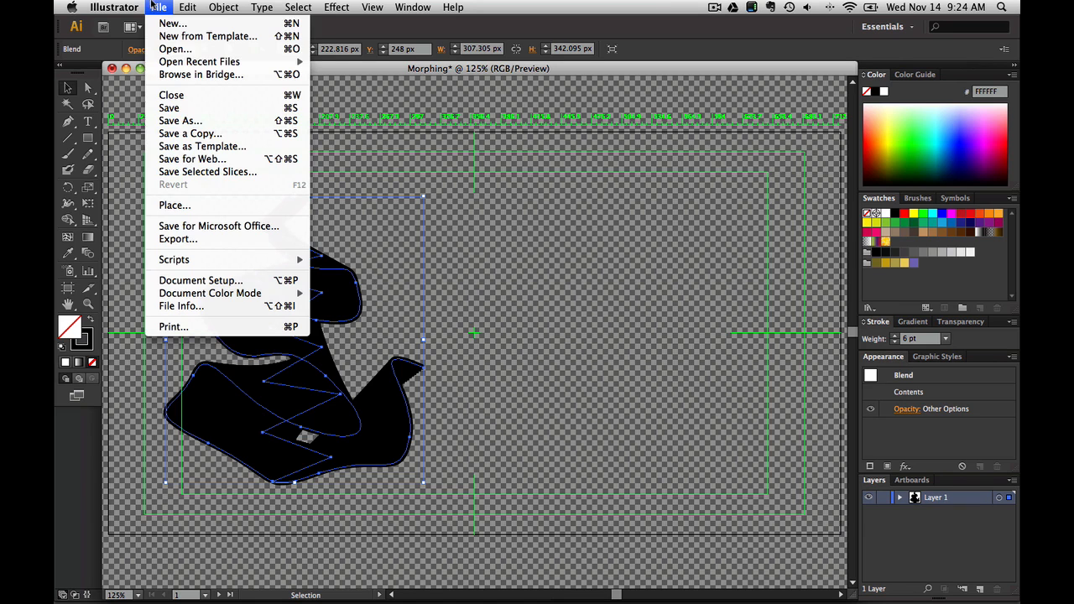
left_click(178, 240)
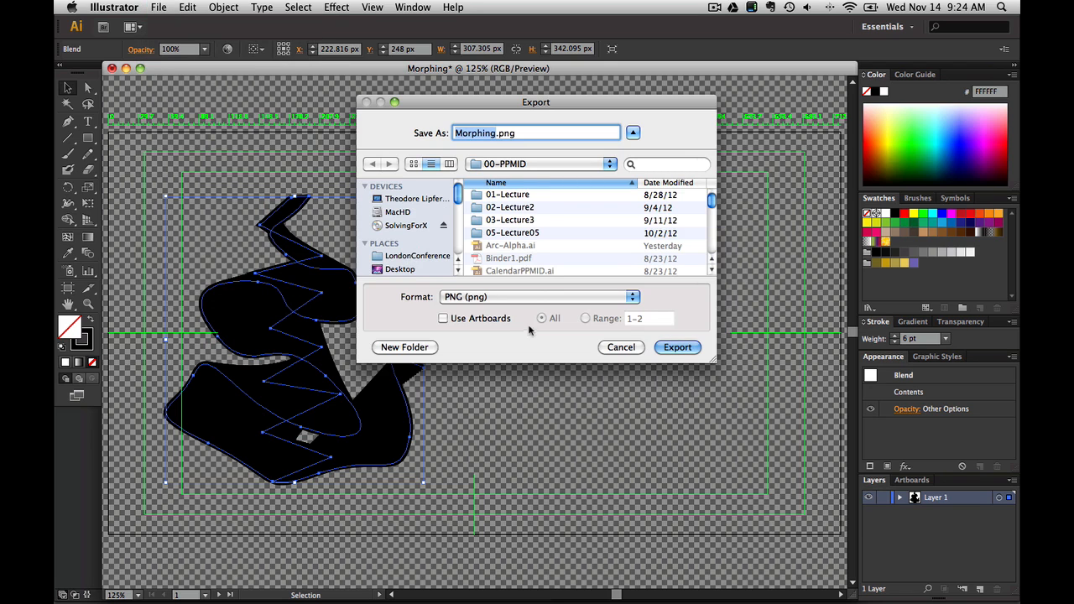
left_click(509, 298)
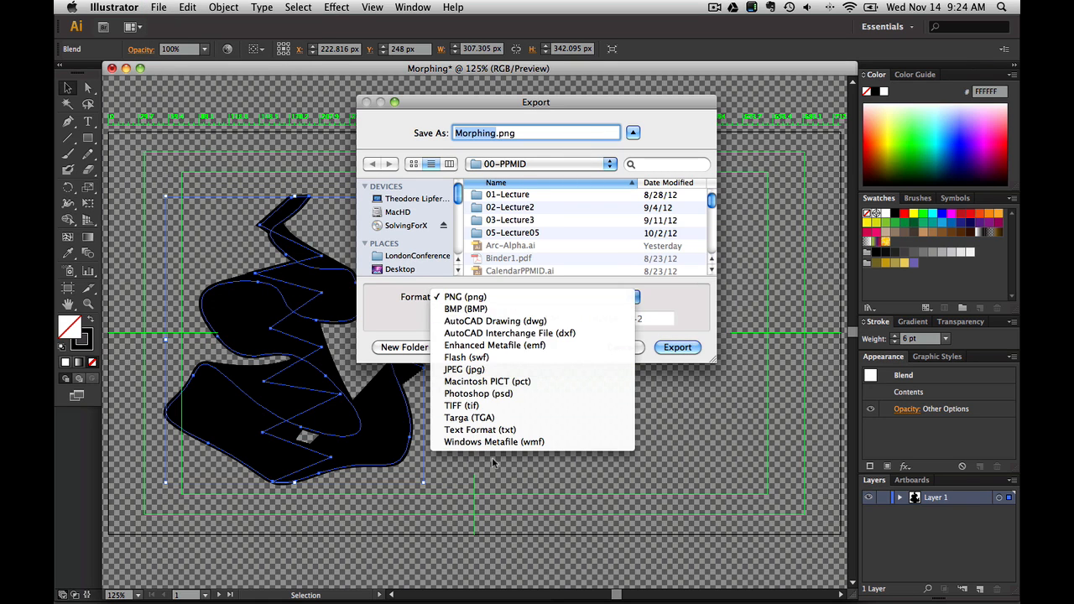
left_click(476, 357)
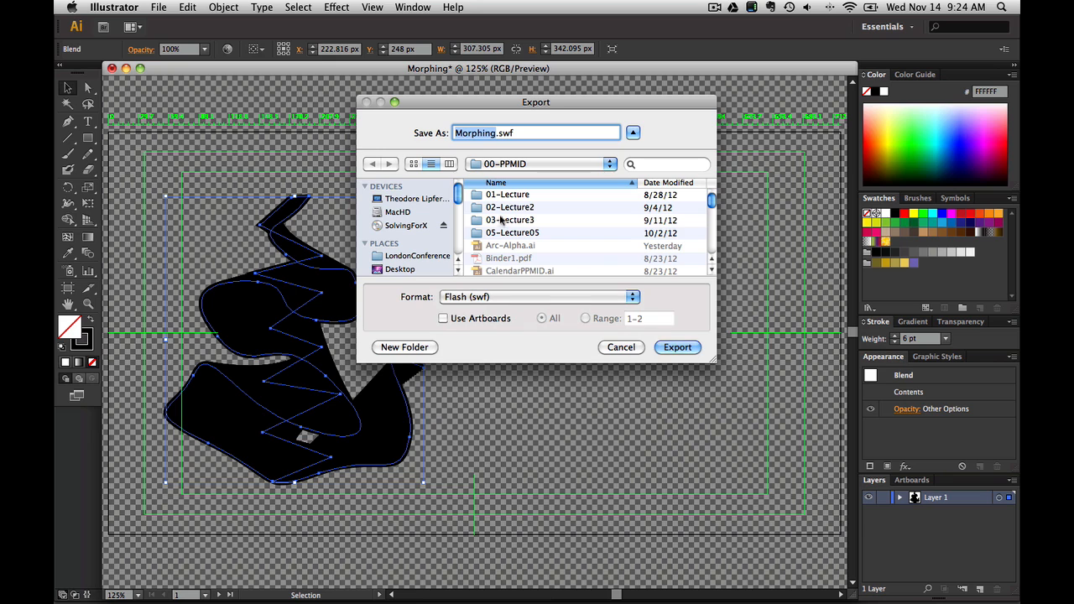
left_click(498, 135)
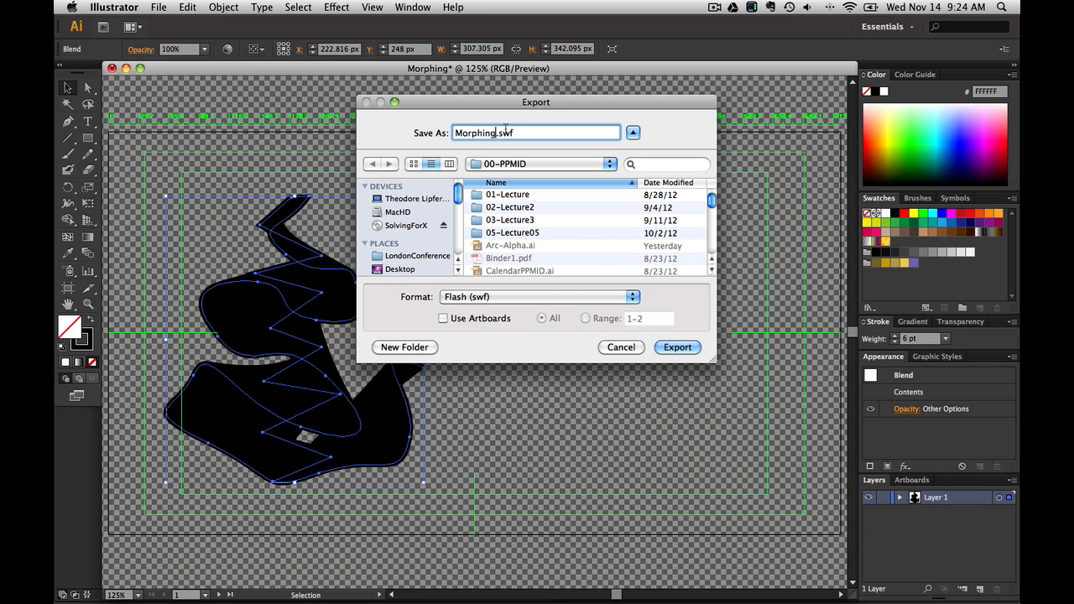
type("2")
left_click(669, 348)
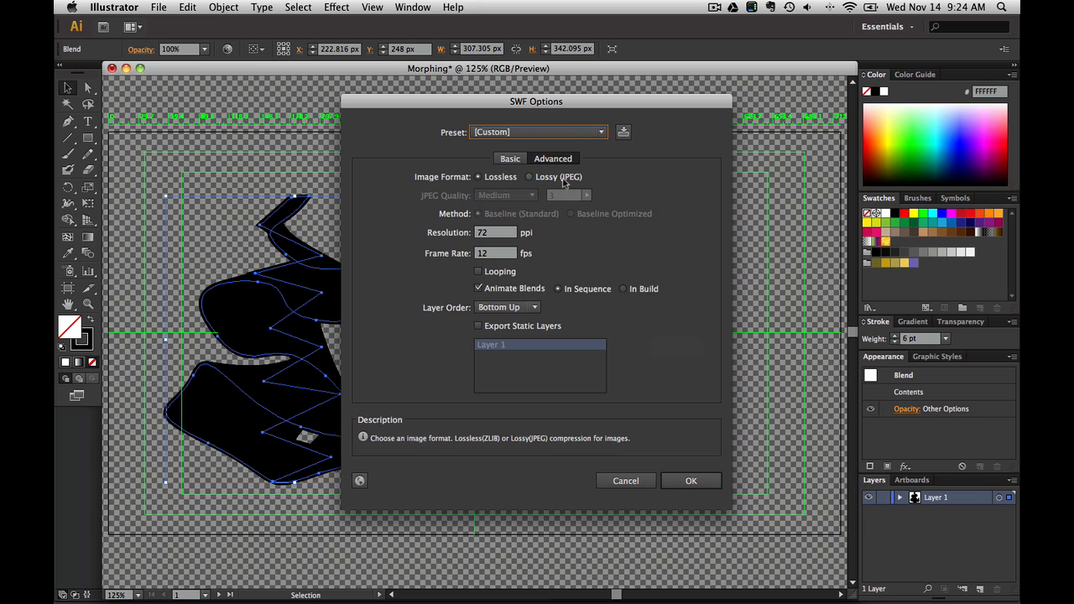
Set the SWF options to animate blends and export as AI Layers to SWF Frames.
left_click(492, 287)
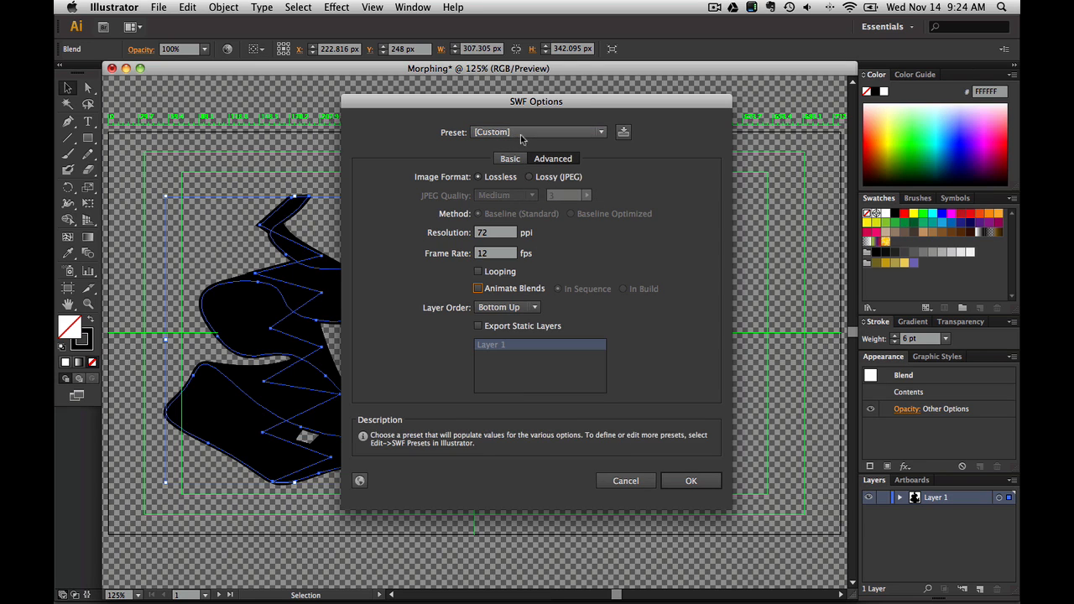
left_click(479, 289)
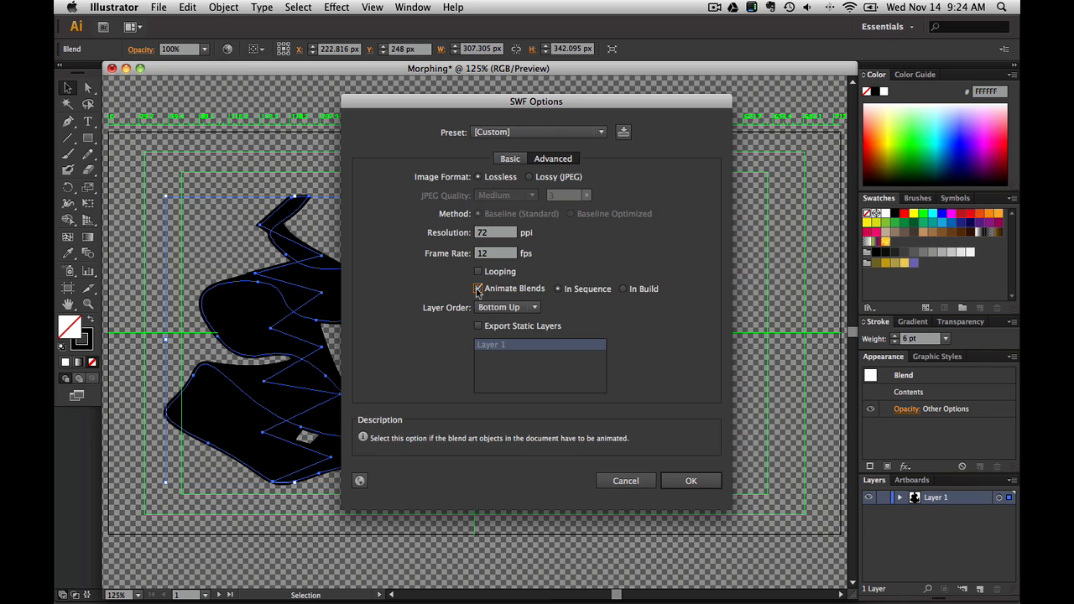
left_click(509, 159)
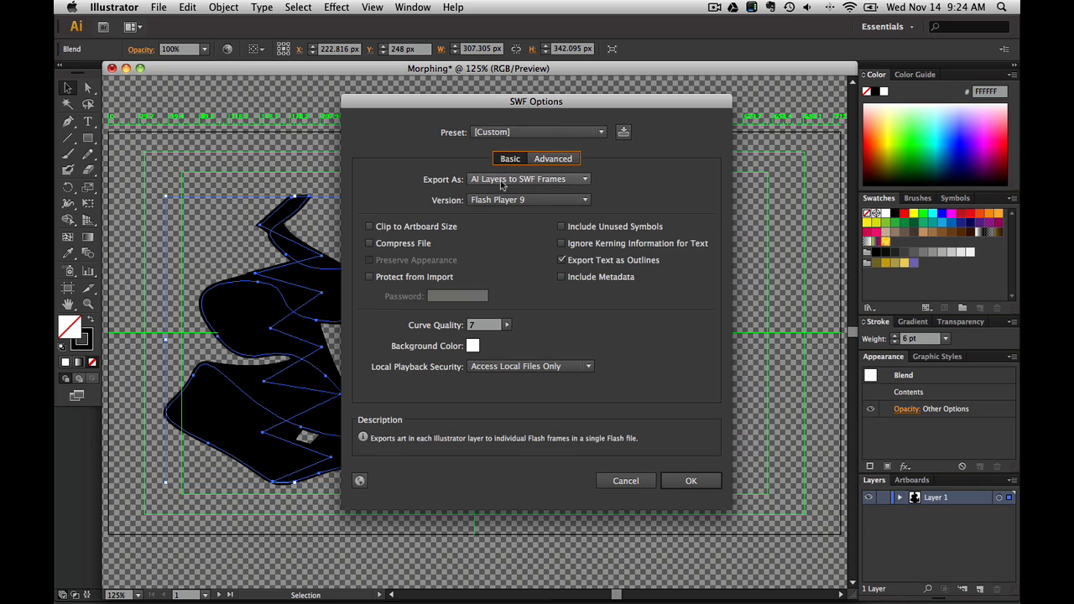
left_click(504, 180)
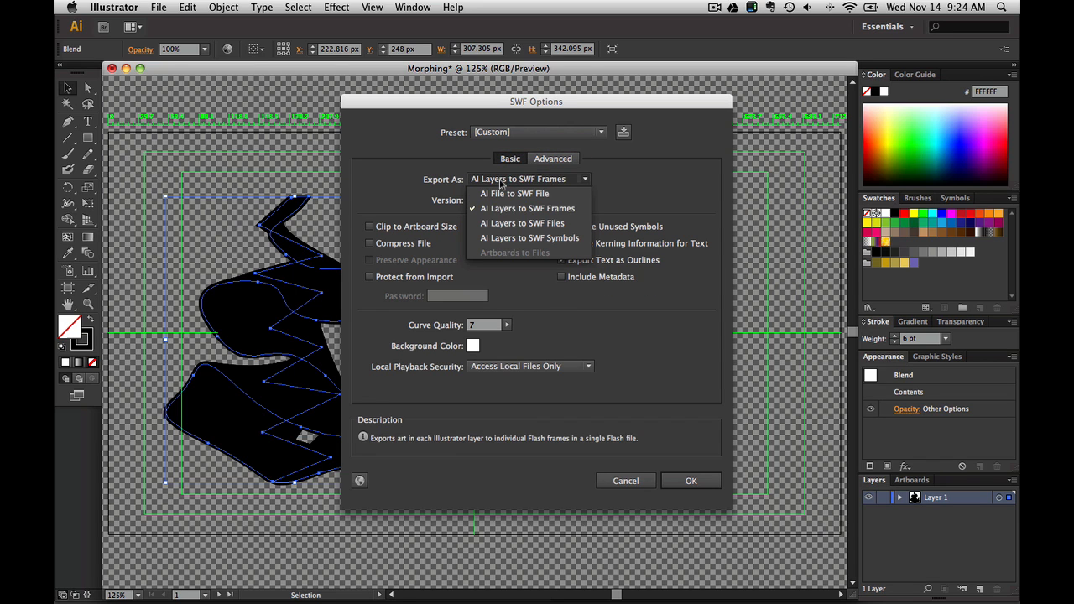
left_click(532, 212)
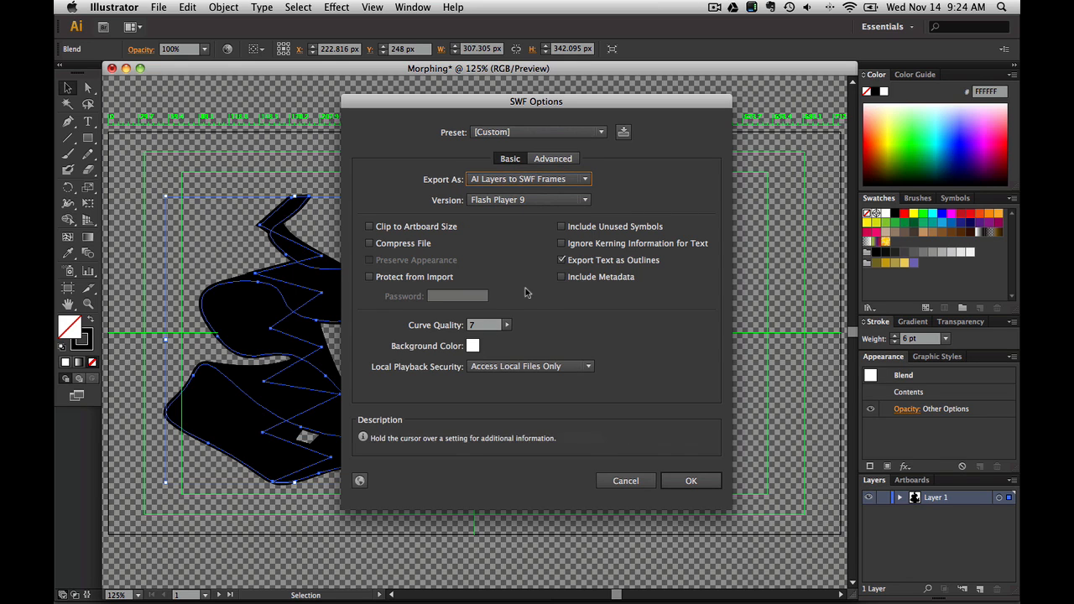
Review the advanced SWF options, choose Bottom Up as the layer order, and complete the export.
left_click(547, 161)
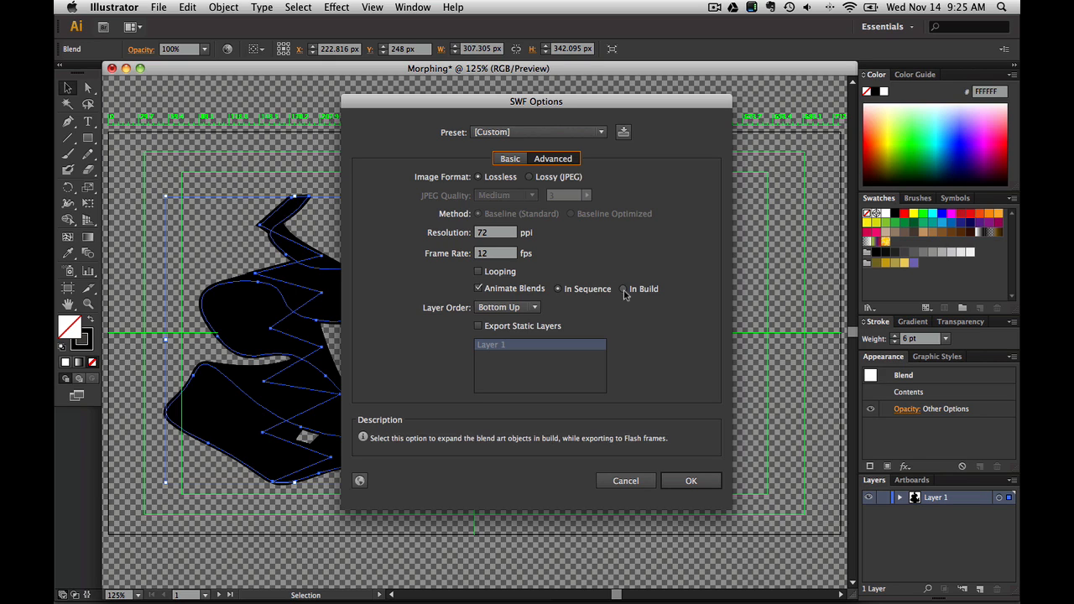
left_click(529, 310)
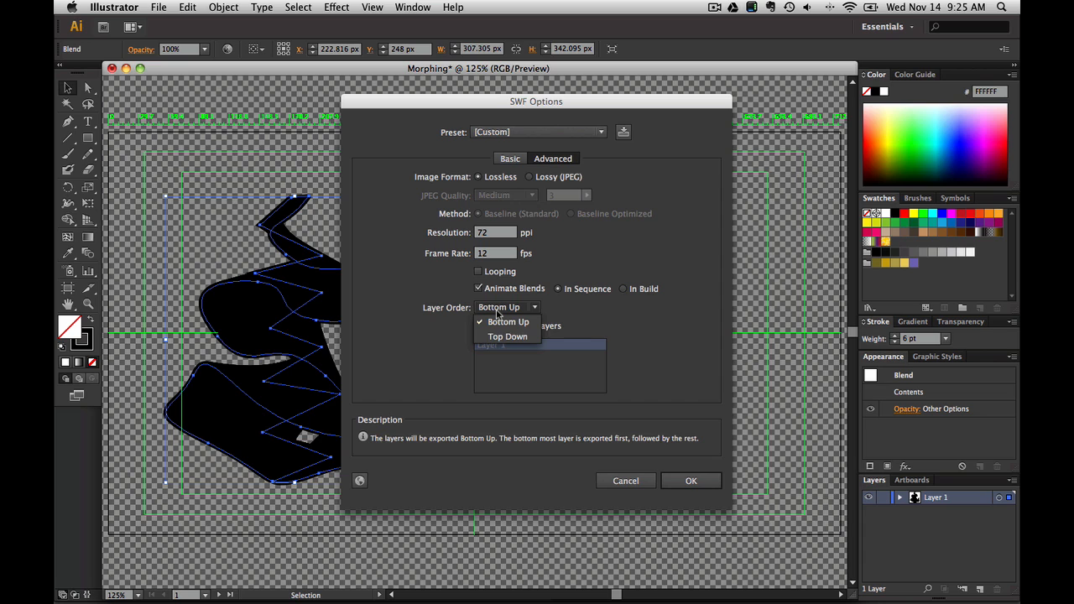
left_click(497, 313)
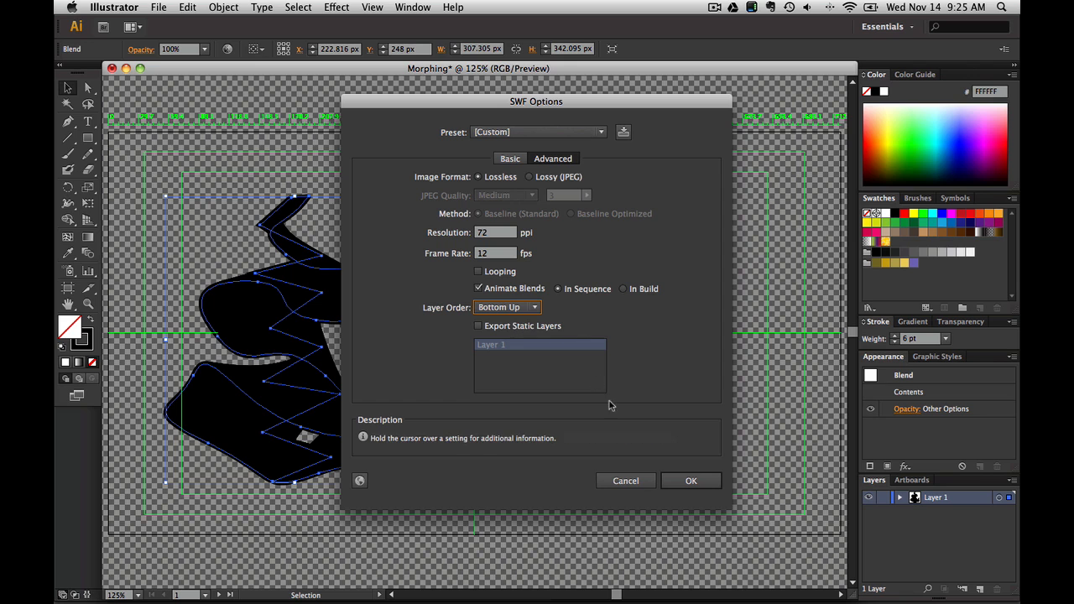
left_click(688, 481)
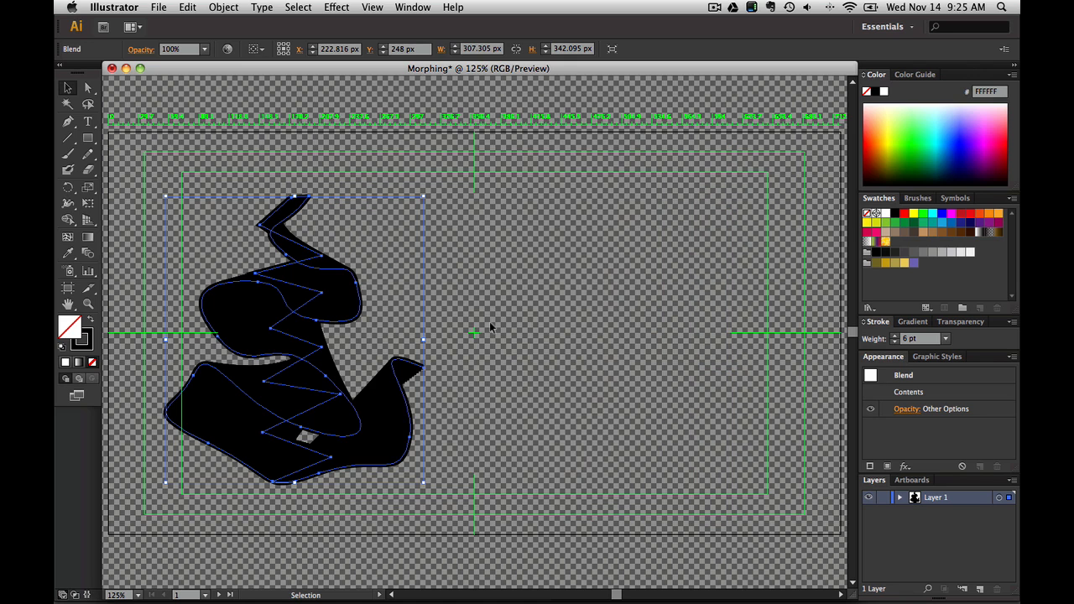
Switch to After Effects and open the file import dialog for the untitled project.
key("super+Tab")
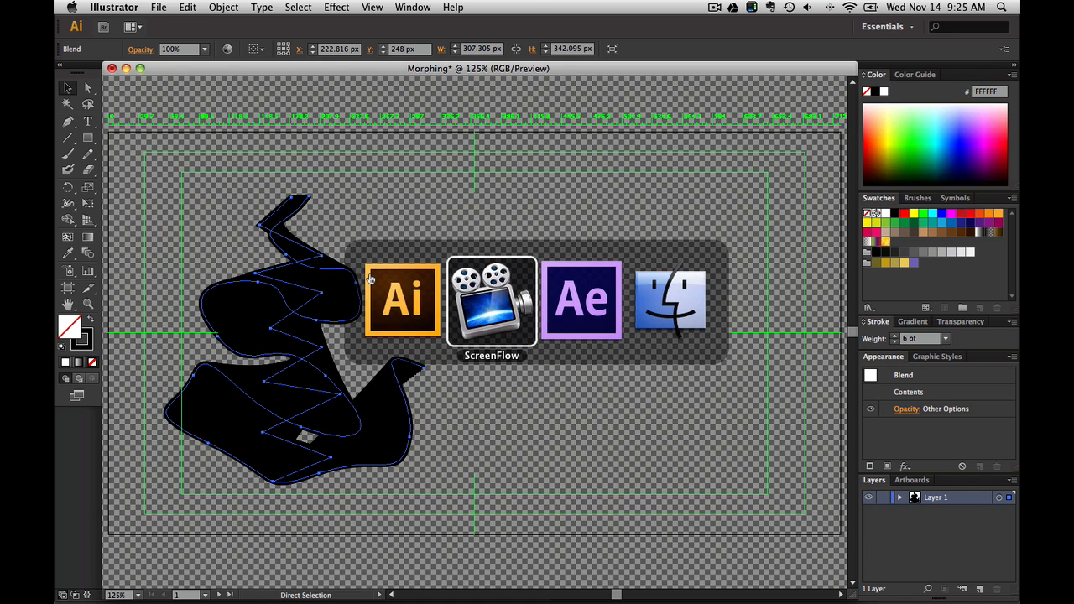
key("super+Tab")
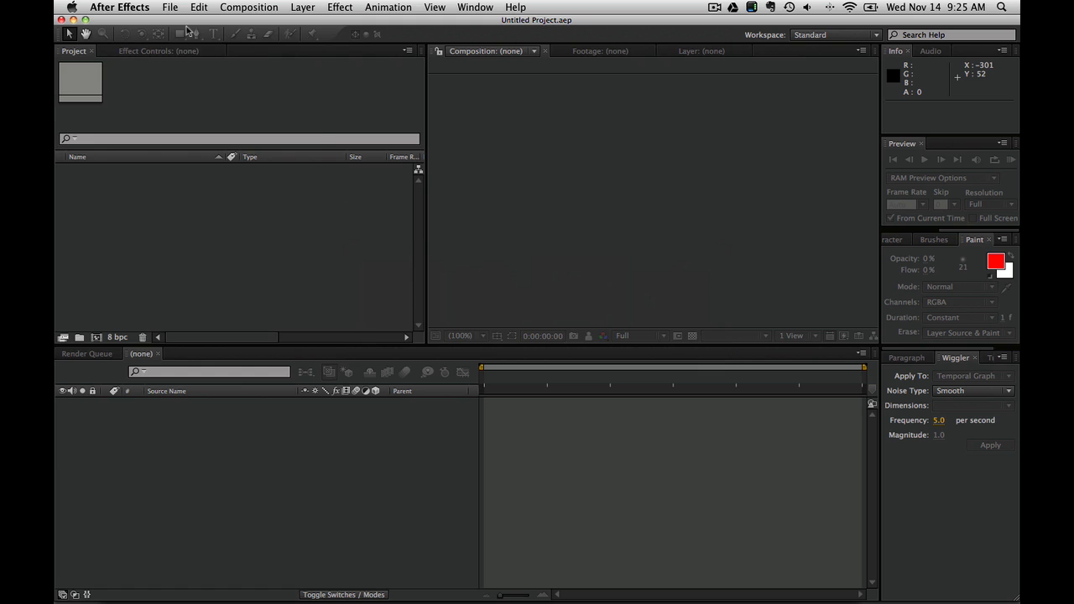
left_click(177, 9)
mouse_move(199, 168)
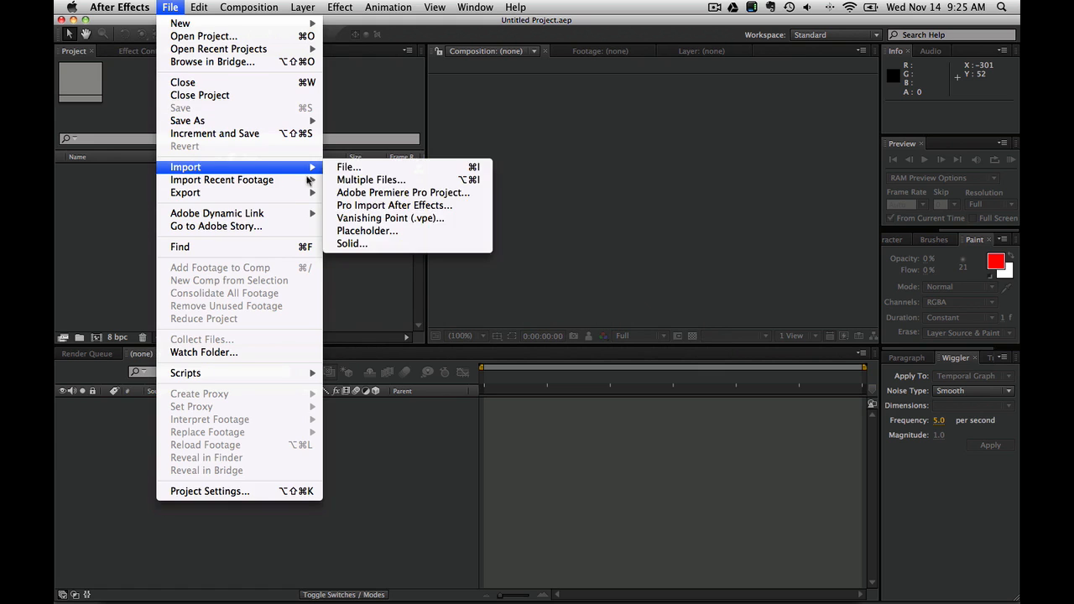
left_click(338, 169)
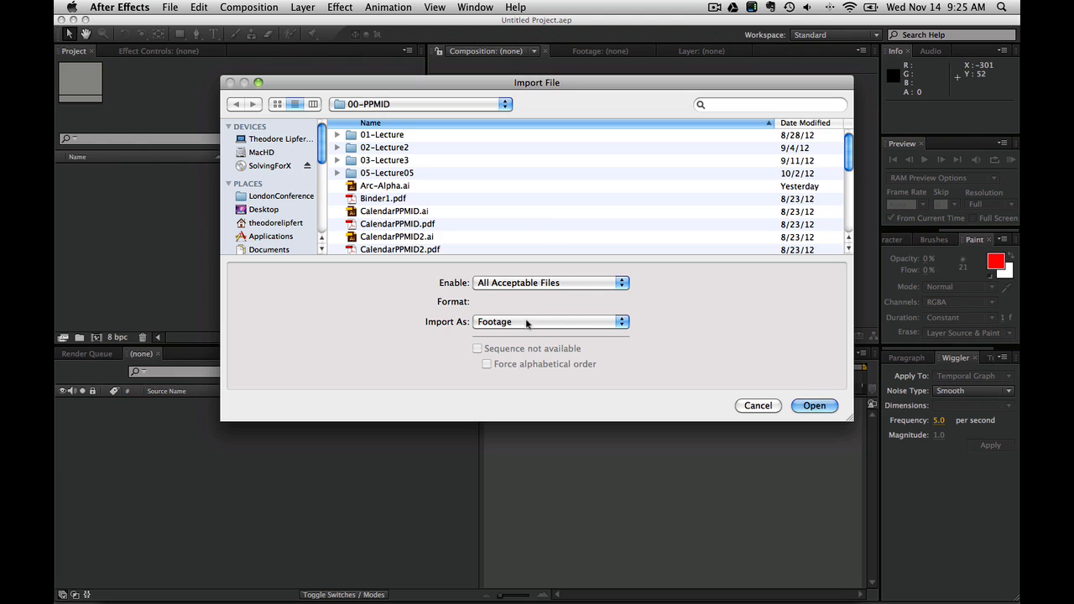
Limit the selectable files to SWF and import Morphing2.swf from the 00-PPMID folder as footage.
left_click(527, 284)
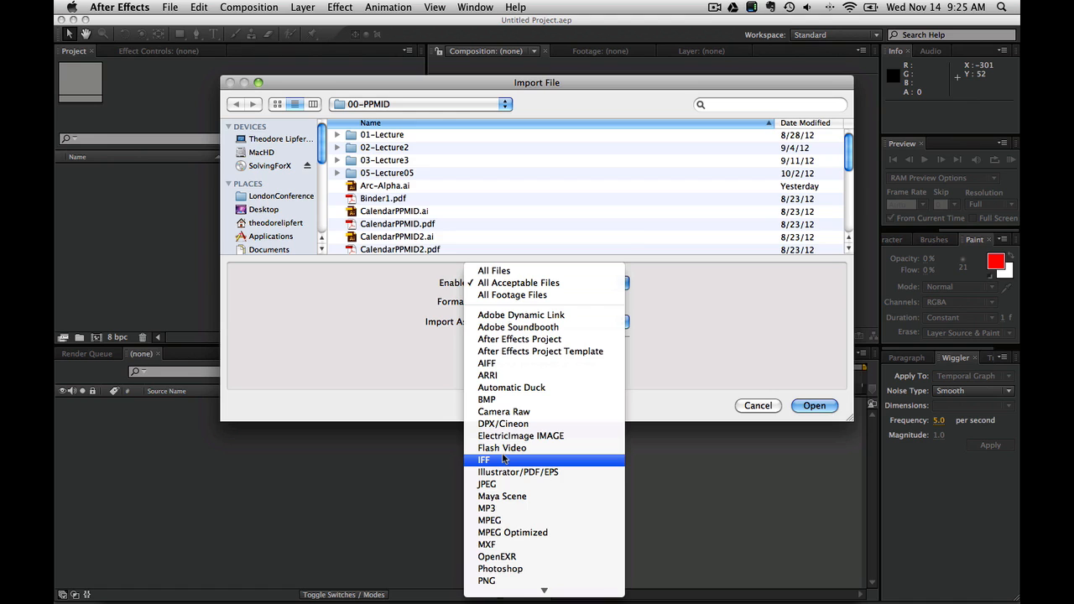
scroll(508, 470, "down", 5)
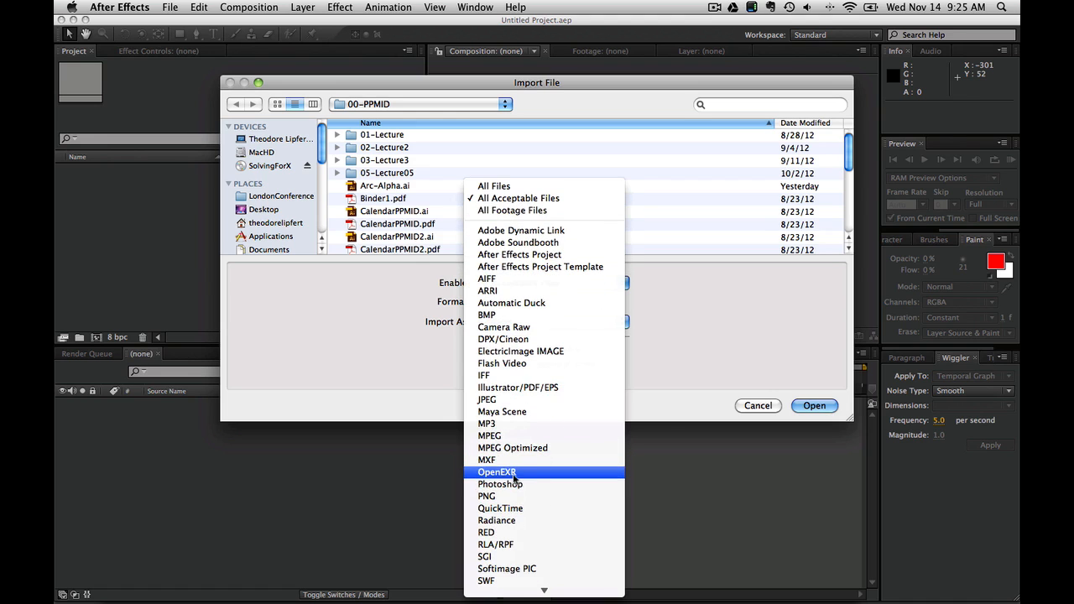
left_click(494, 552)
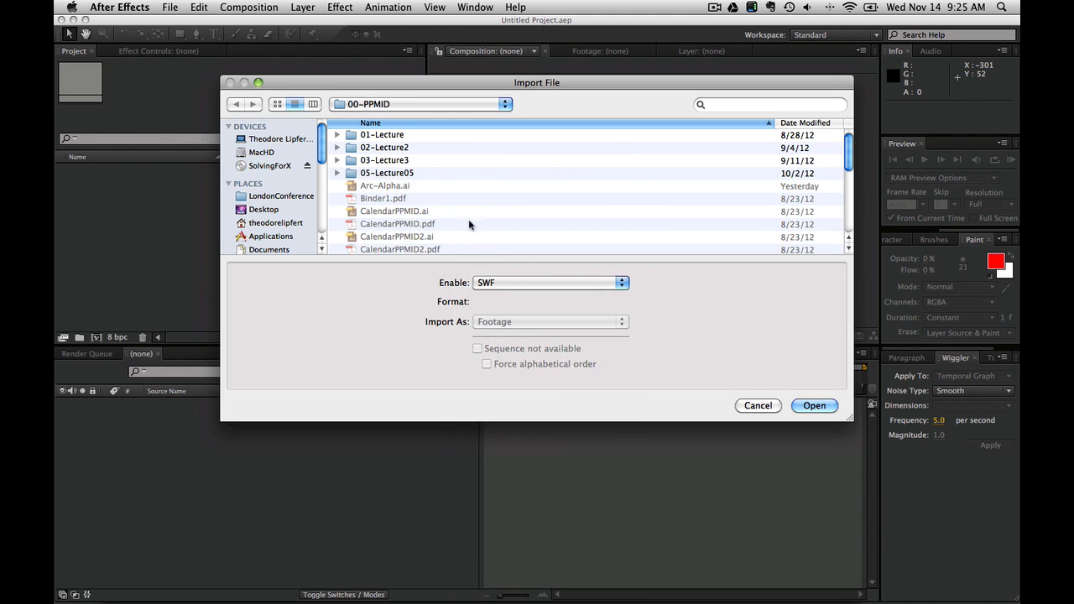
scroll(463, 201, "down", 4)
left_click(391, 213)
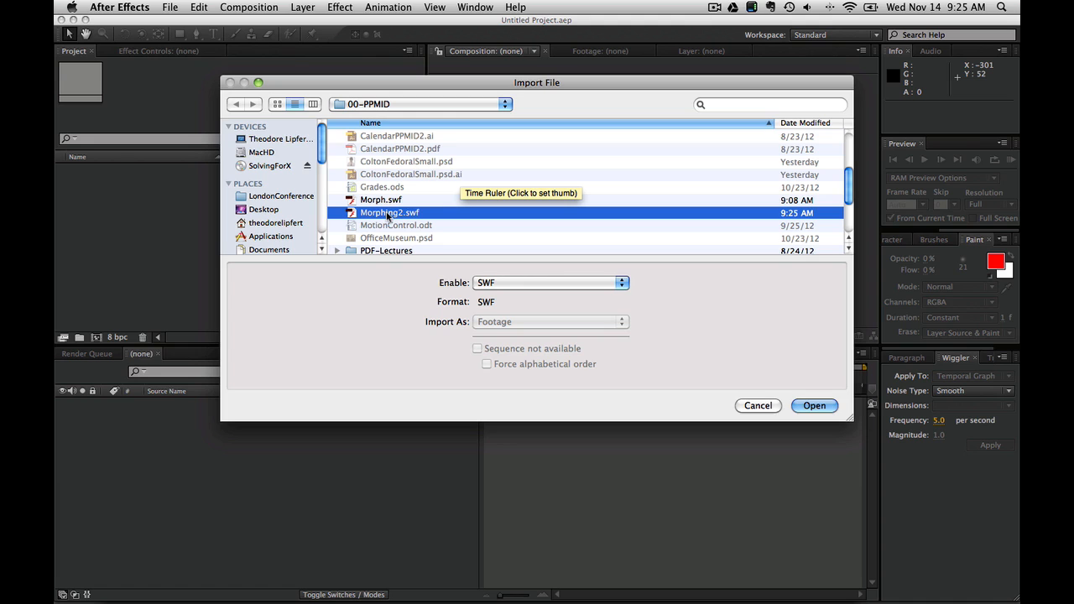
left_click(810, 408)
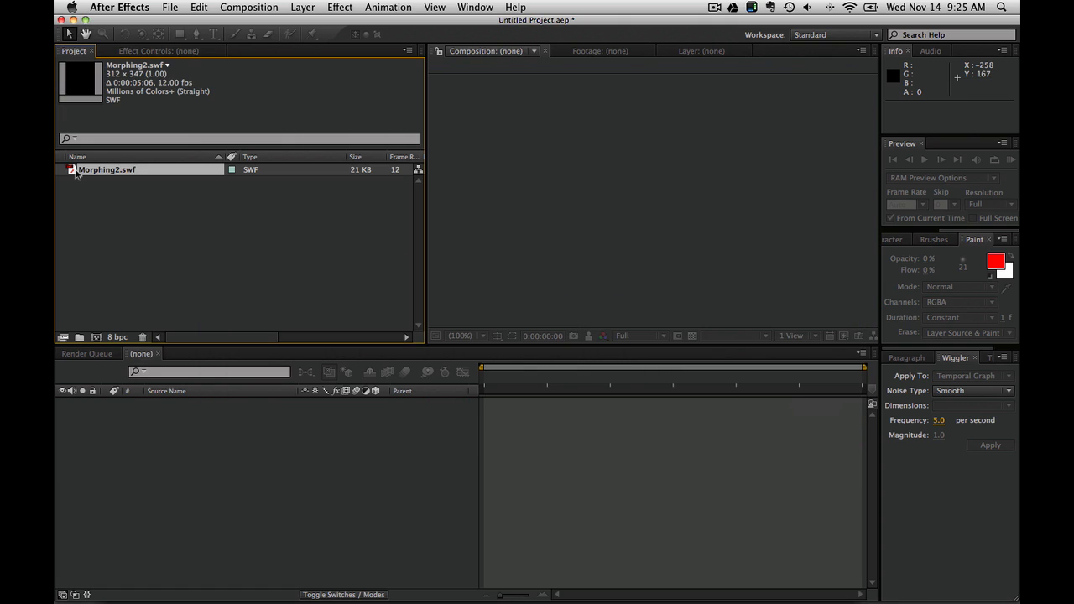
Create a new composition from the Morphing2.swf footage and run a RAM preview of the morph animation.
left_click_drag(77, 175, 96, 337)
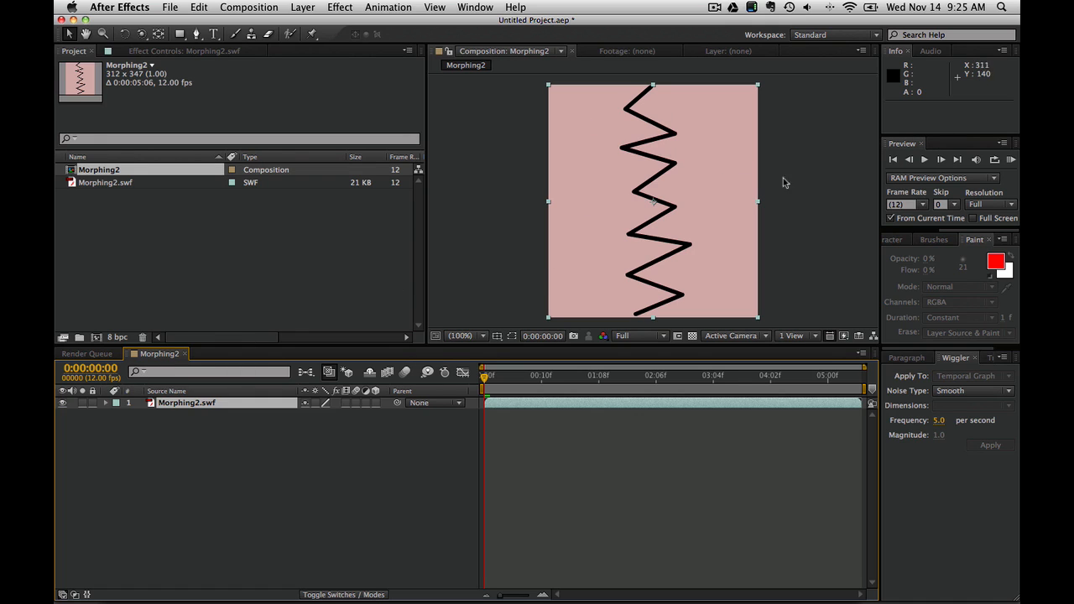
left_click(1011, 161)
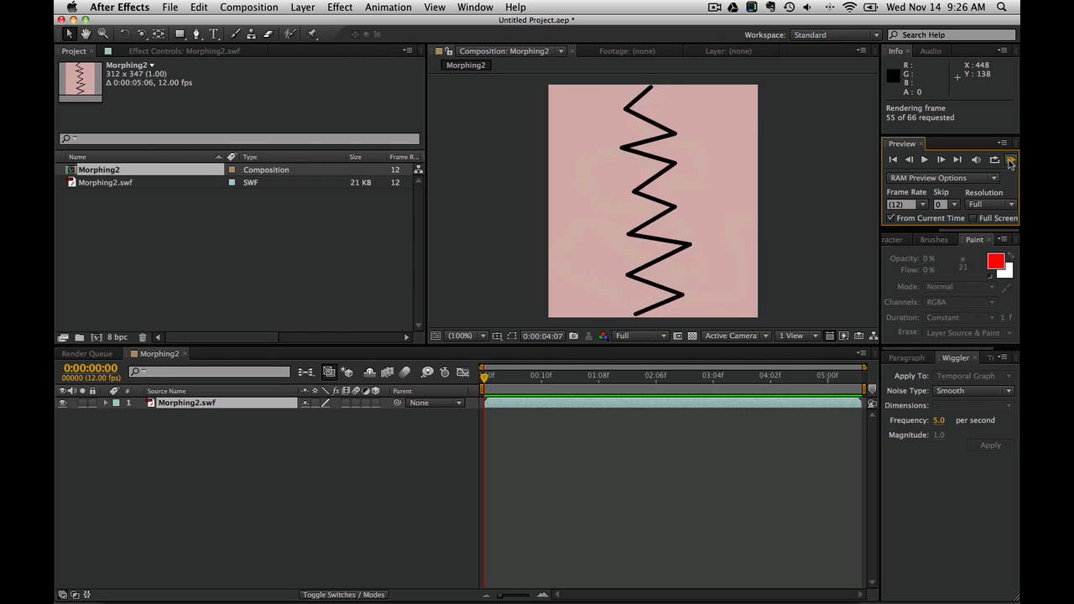